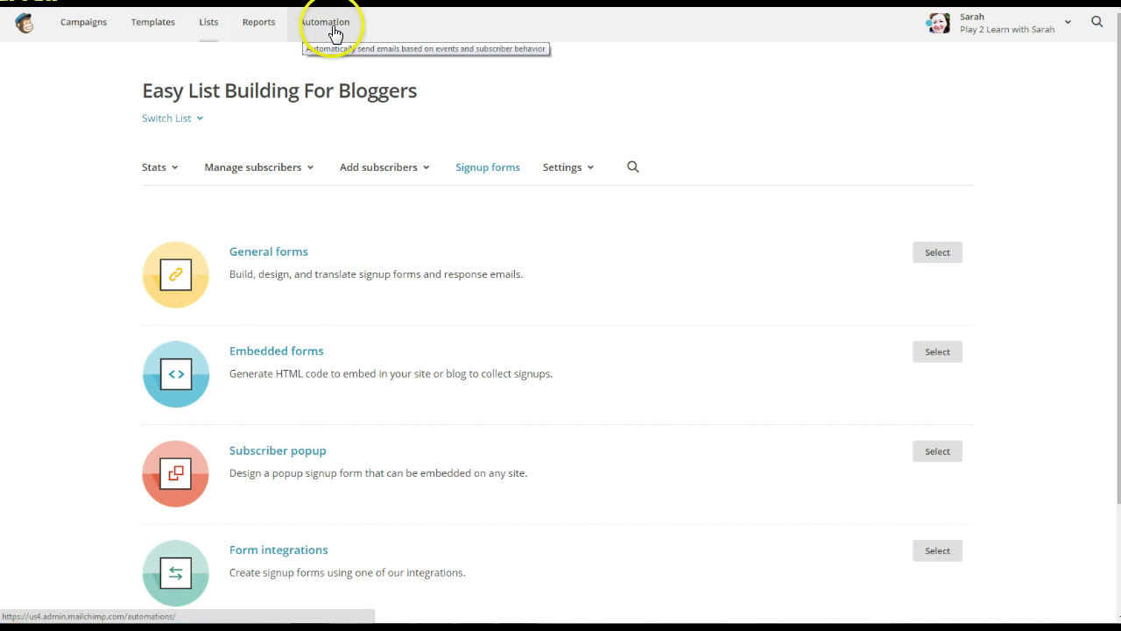
Step: Open the general signup form of the Easy List Building For Bloggers list and look over its fields
left_click(219, 28)
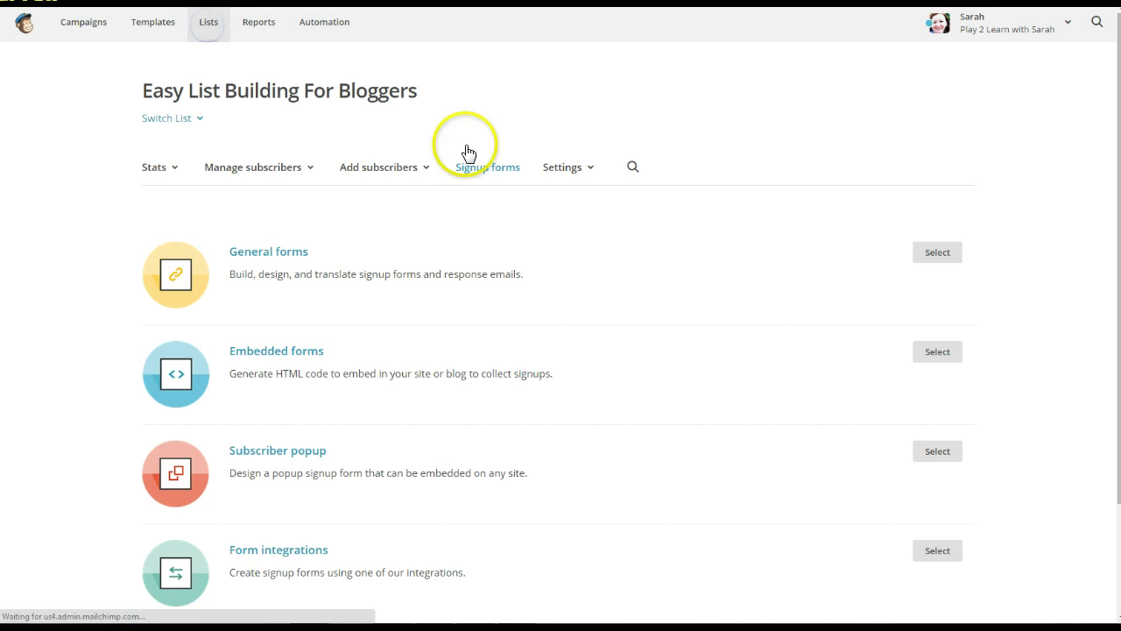
left_click(253, 183)
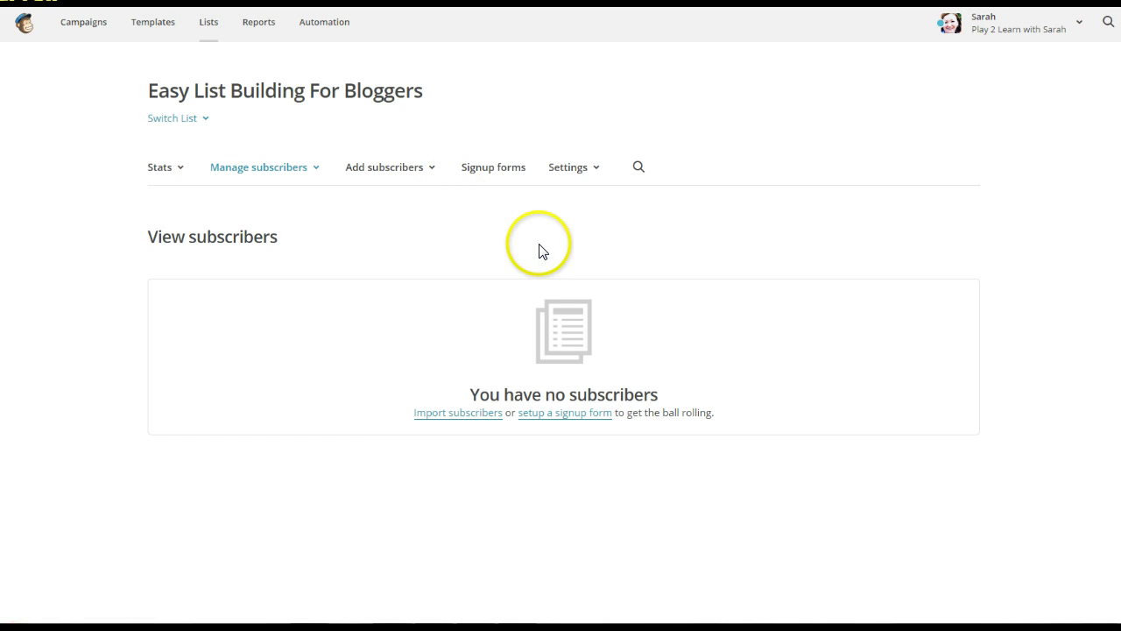
left_click(496, 176)
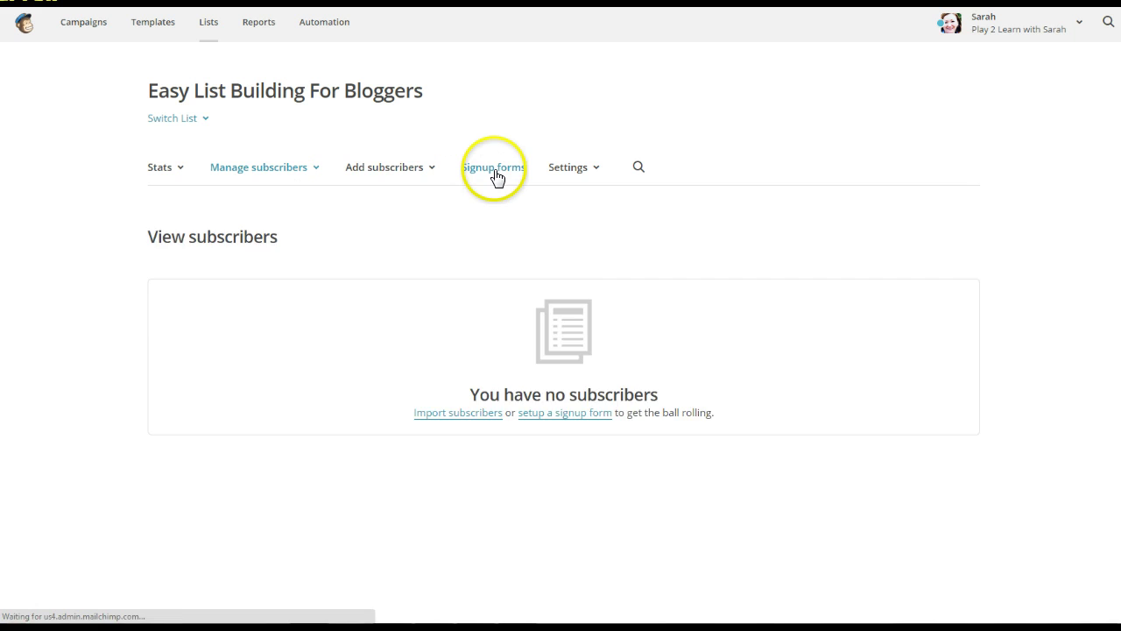
left_click(260, 253)
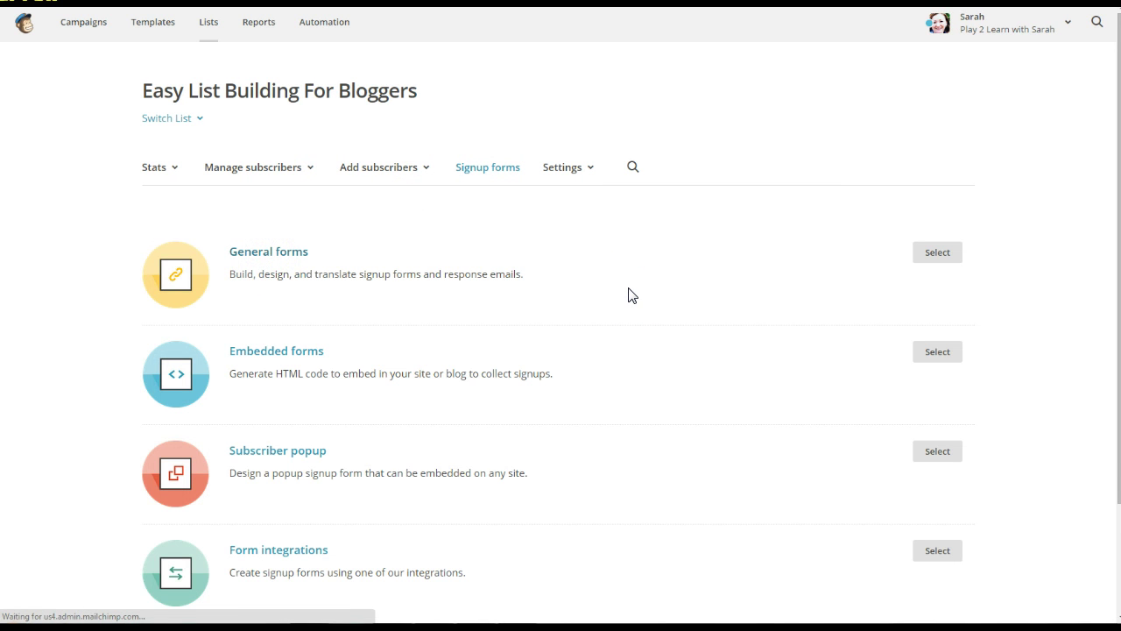
scroll(628, 295, "down", 3)
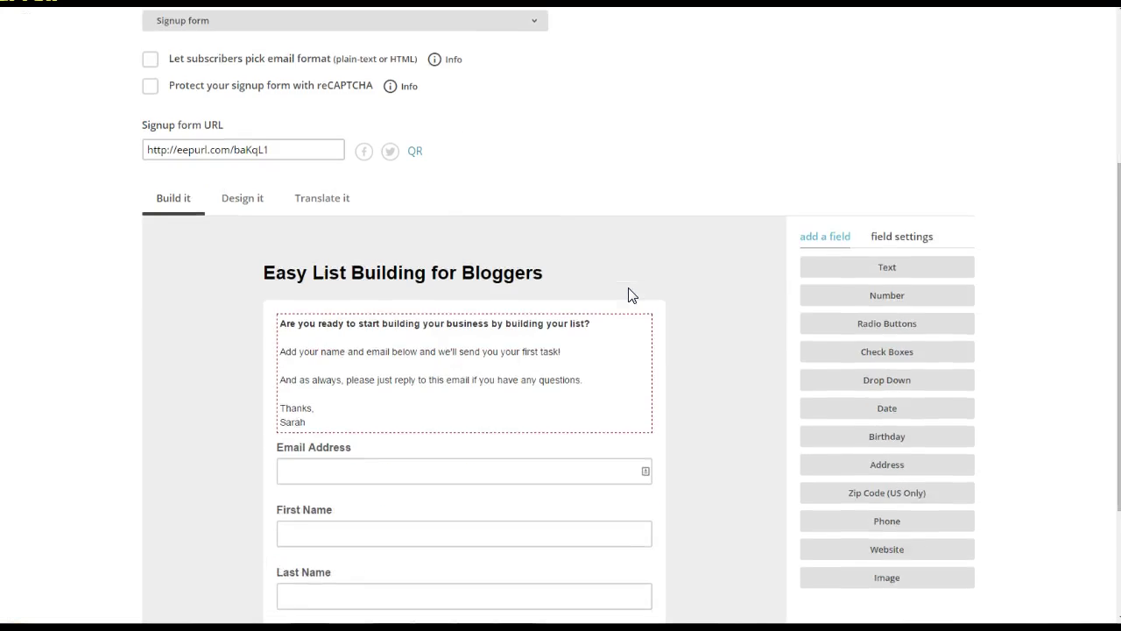
scroll(628, 296, "down", 1)
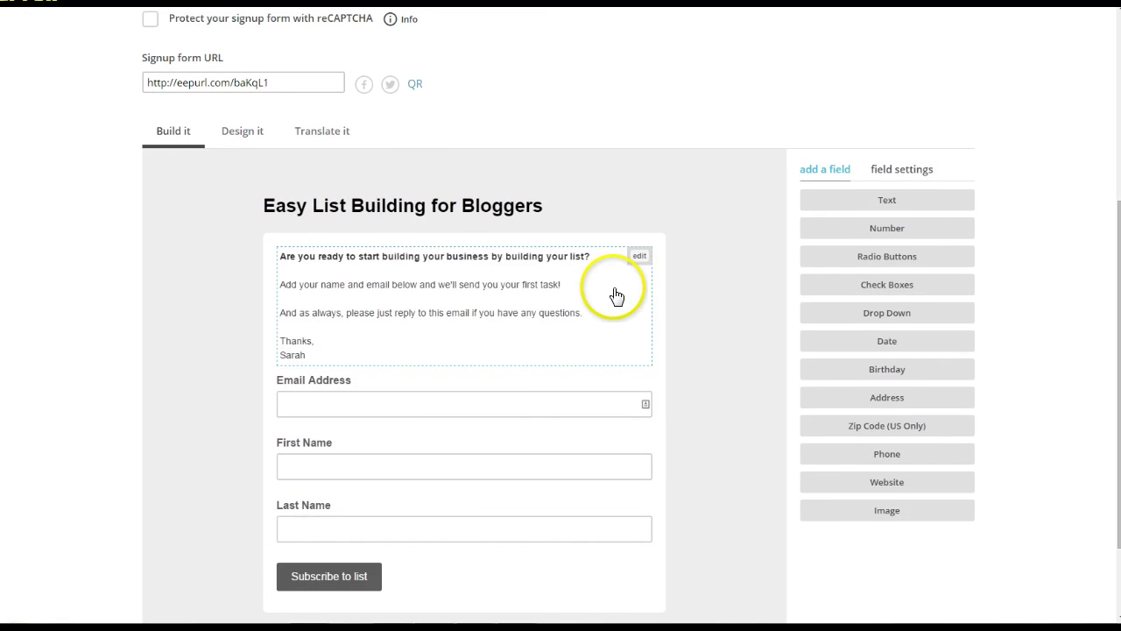
scroll(518, 368, "down", 1)
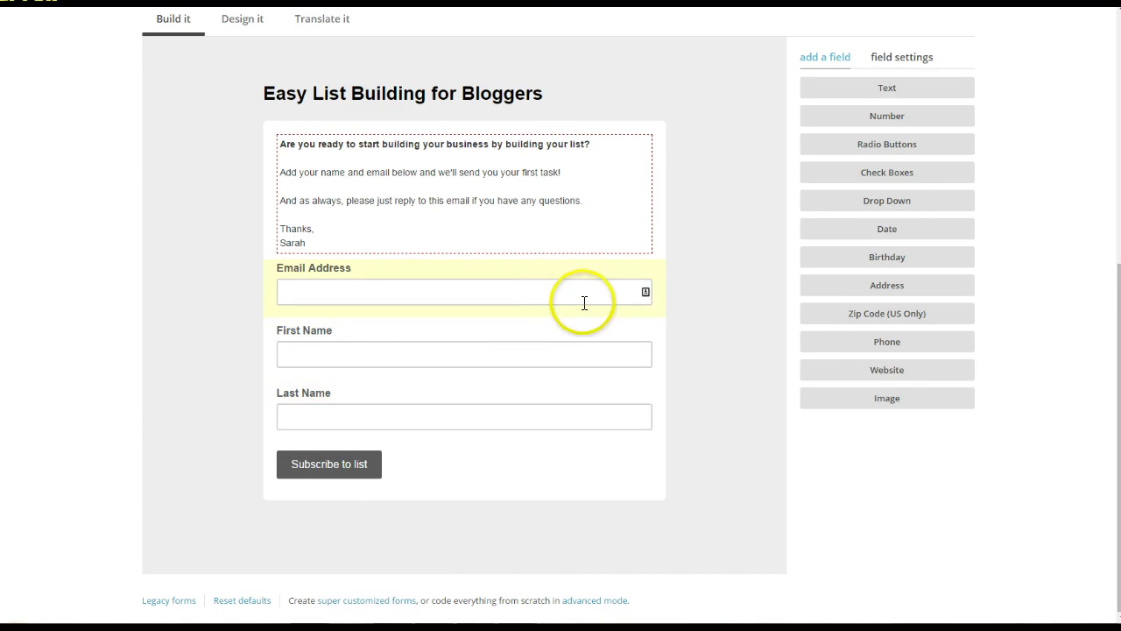
scroll(693, 306, "up", 1)
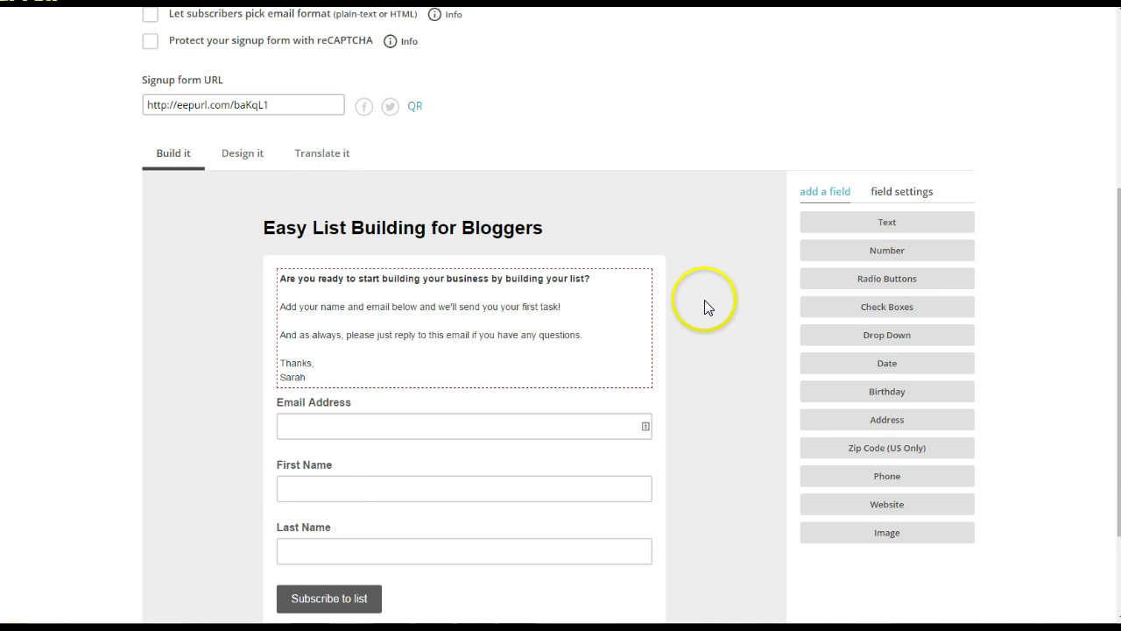
Step: Examine the signup form's body and button design settings alongside the form preview
left_click(236, 158)
scroll(689, 261, "down", 1)
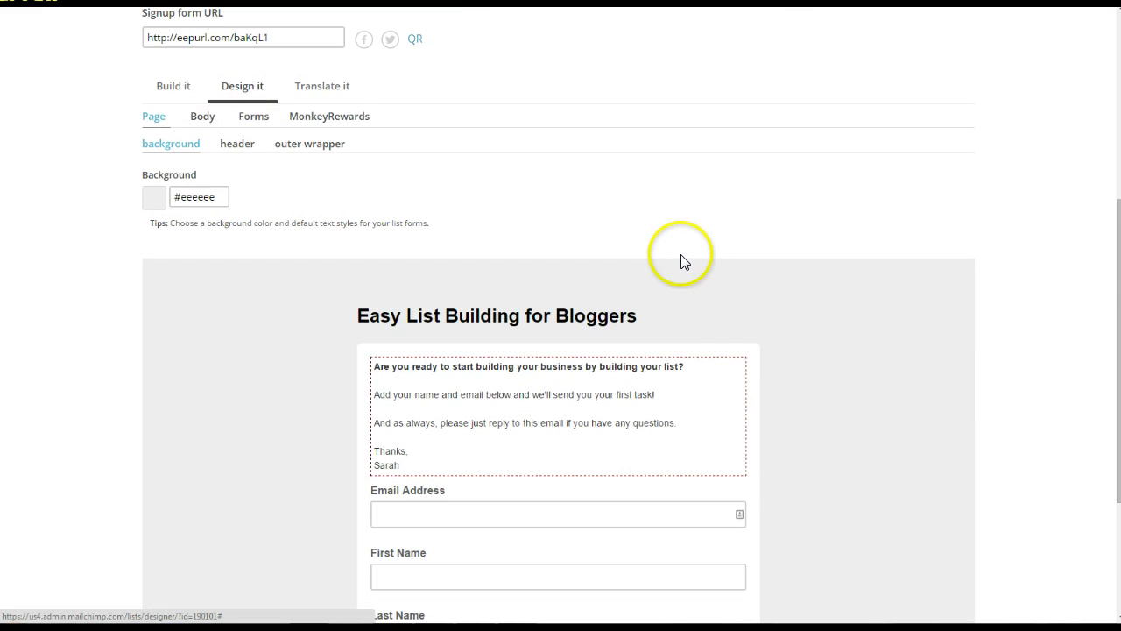
left_click(201, 117)
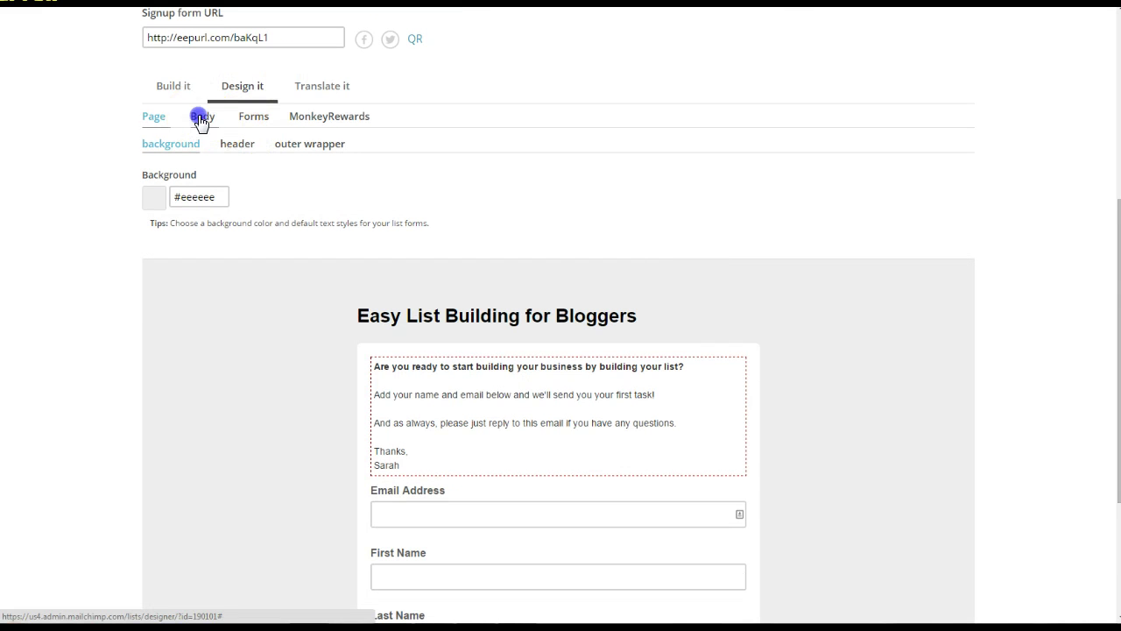
left_click(251, 117)
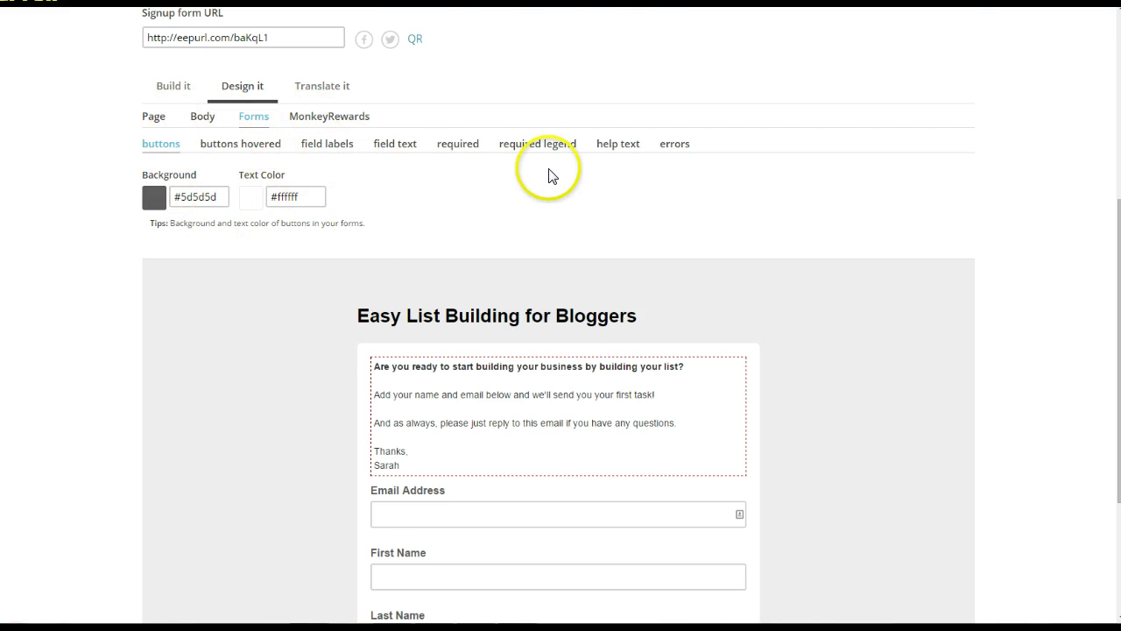
scroll(551, 175, "up", 1)
scroll(593, 144, "up", 1)
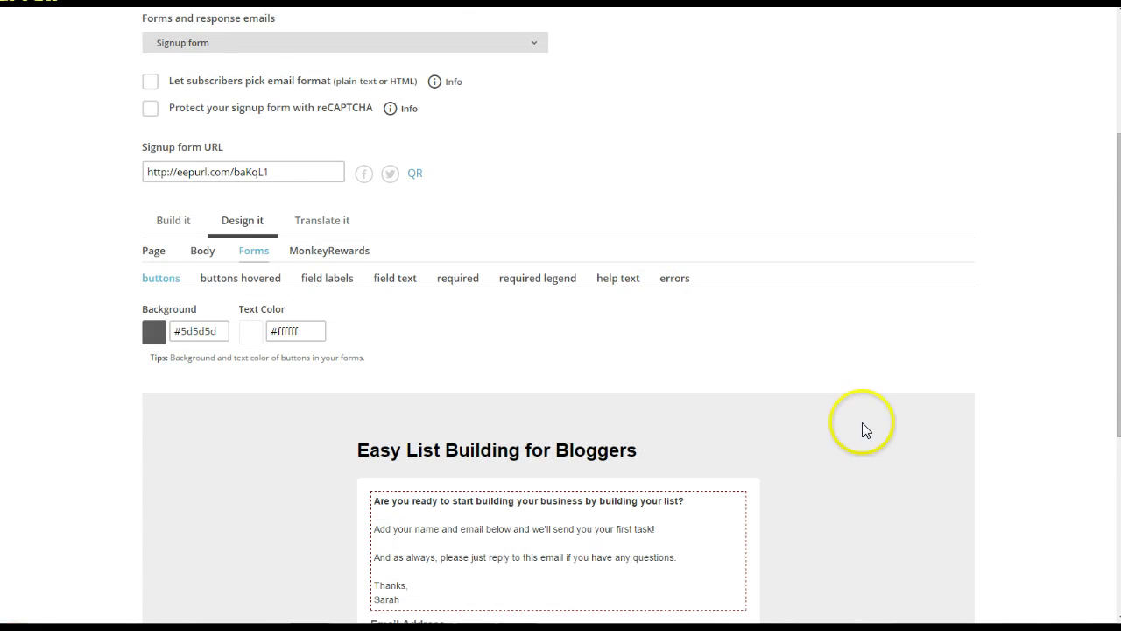
scroll(813, 425, "down", 4)
scroll(813, 424, "down", 1)
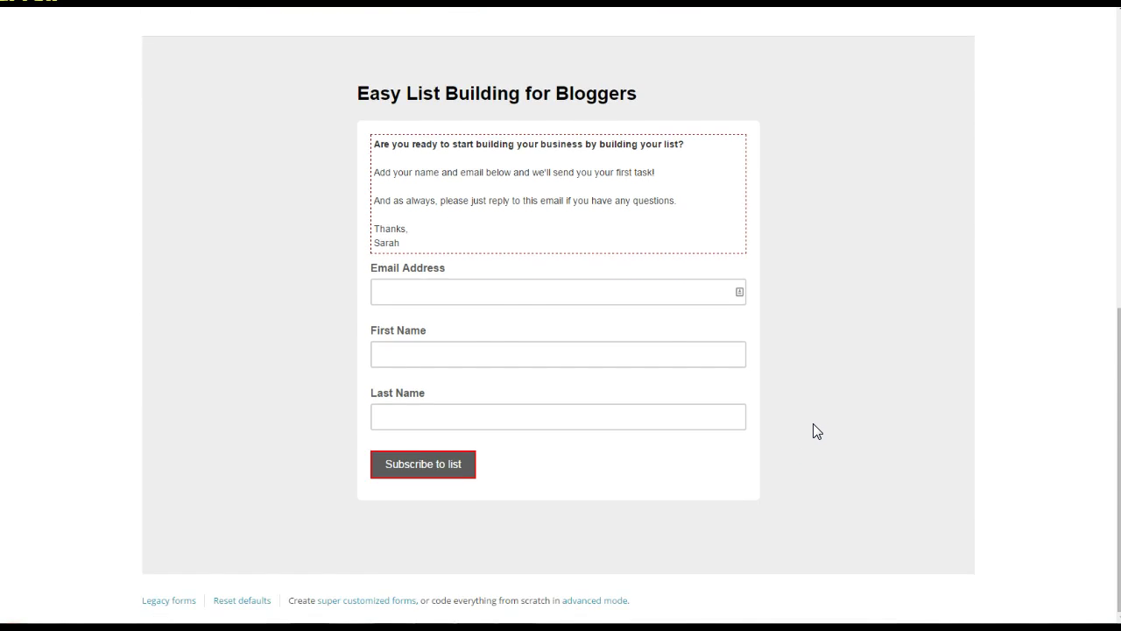
scroll(813, 423, "up", 3)
scroll(813, 422, "down", 2)
scroll(816, 420, "up", 6)
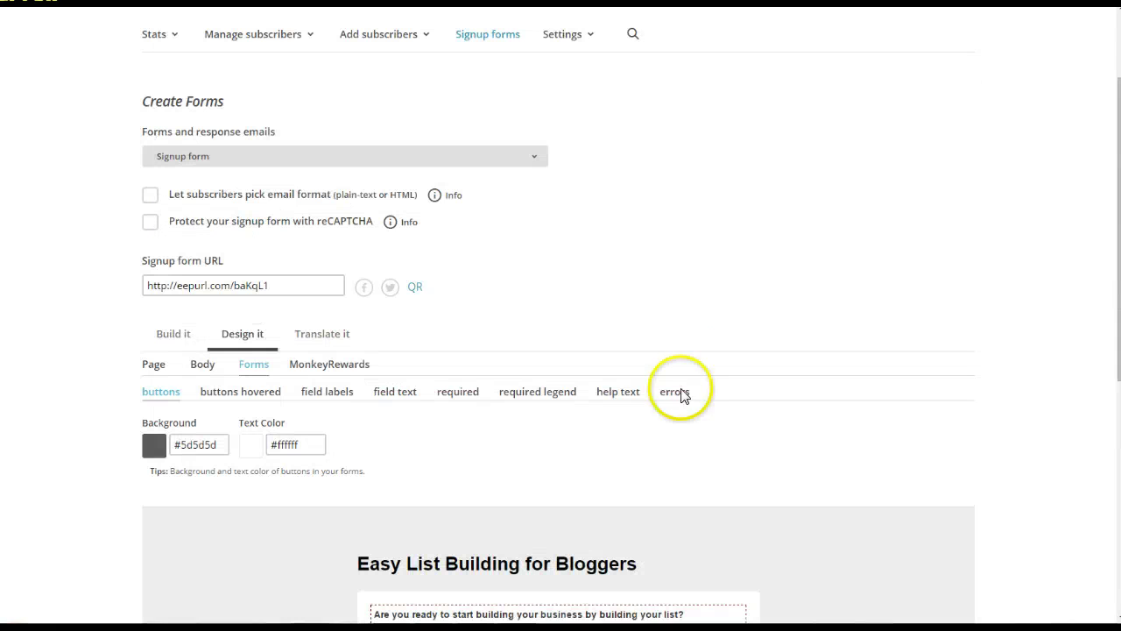
Step: View the design settings for the signup form's page background and header
left_click(155, 365)
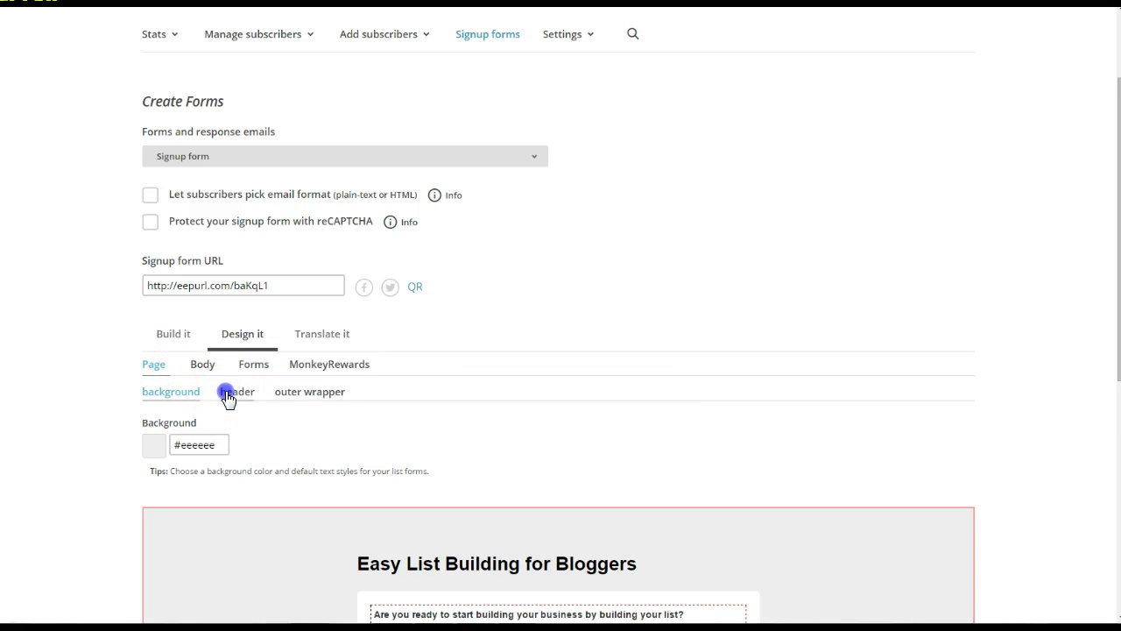
left_click(235, 392)
mouse_move(634, 538)
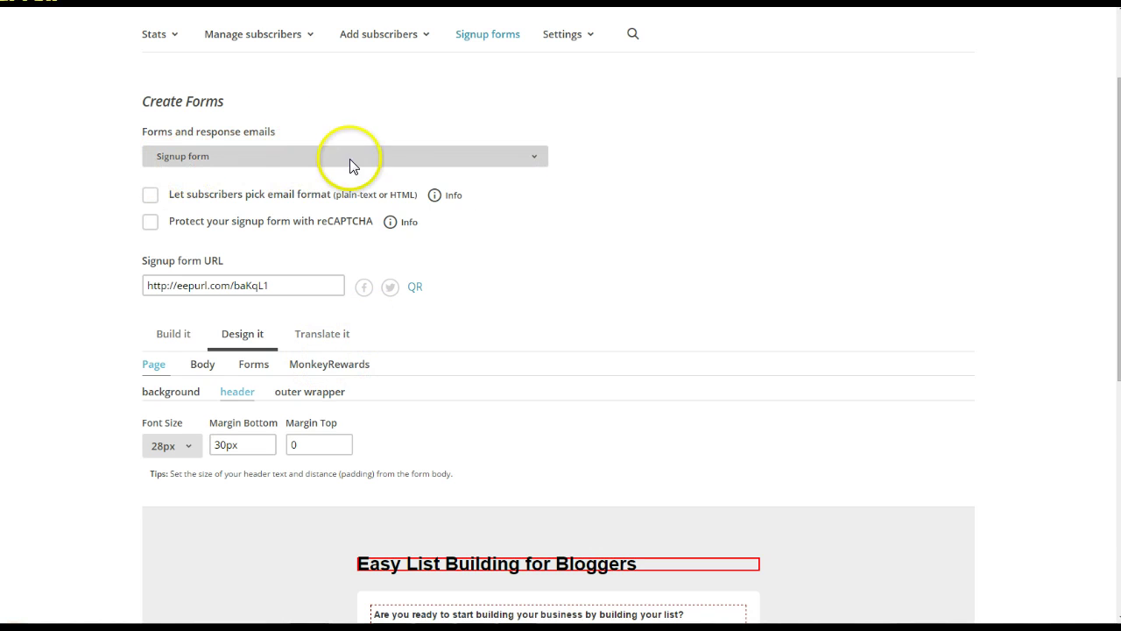
Step: Switch to the Signup "thank you" page and review its redirect URL option and message
left_click(534, 158)
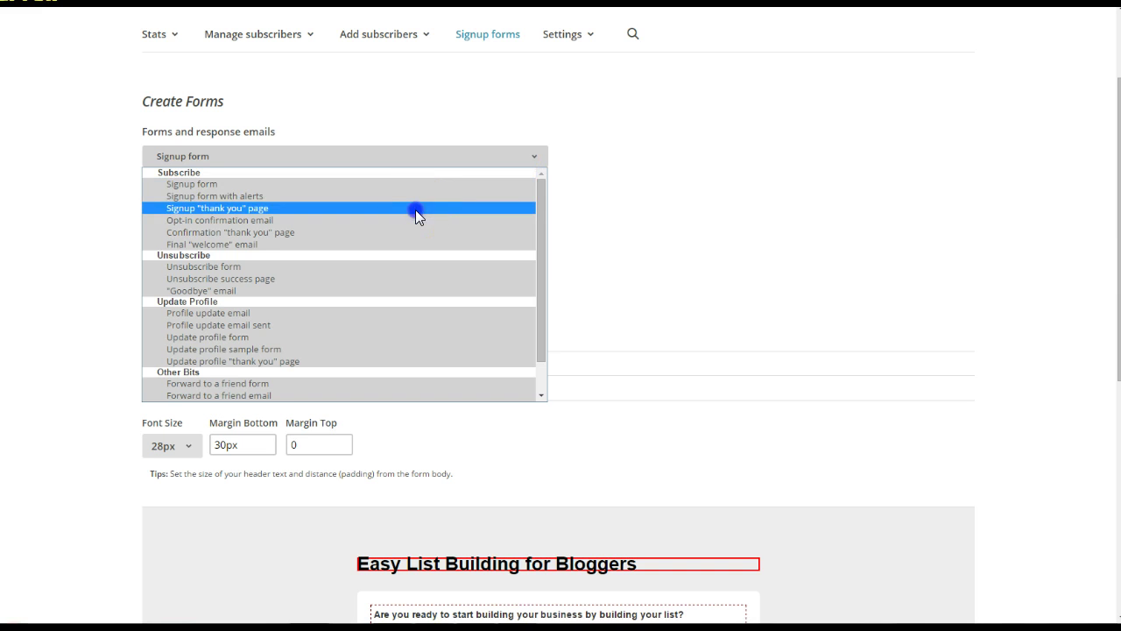
left_click(415, 209)
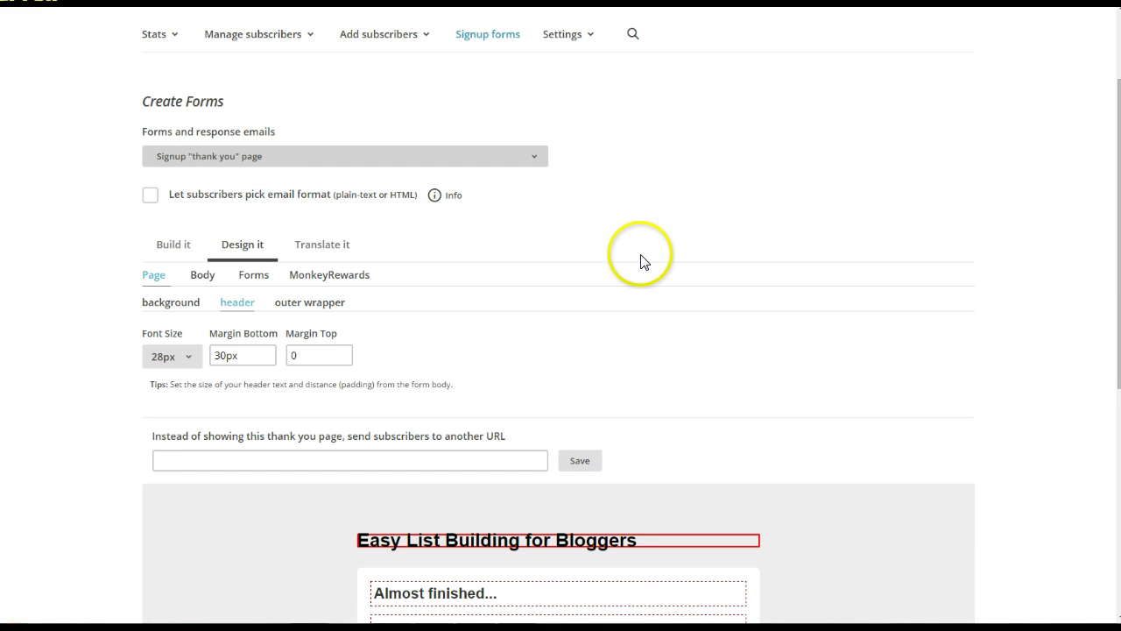
scroll(641, 261, "down", 3)
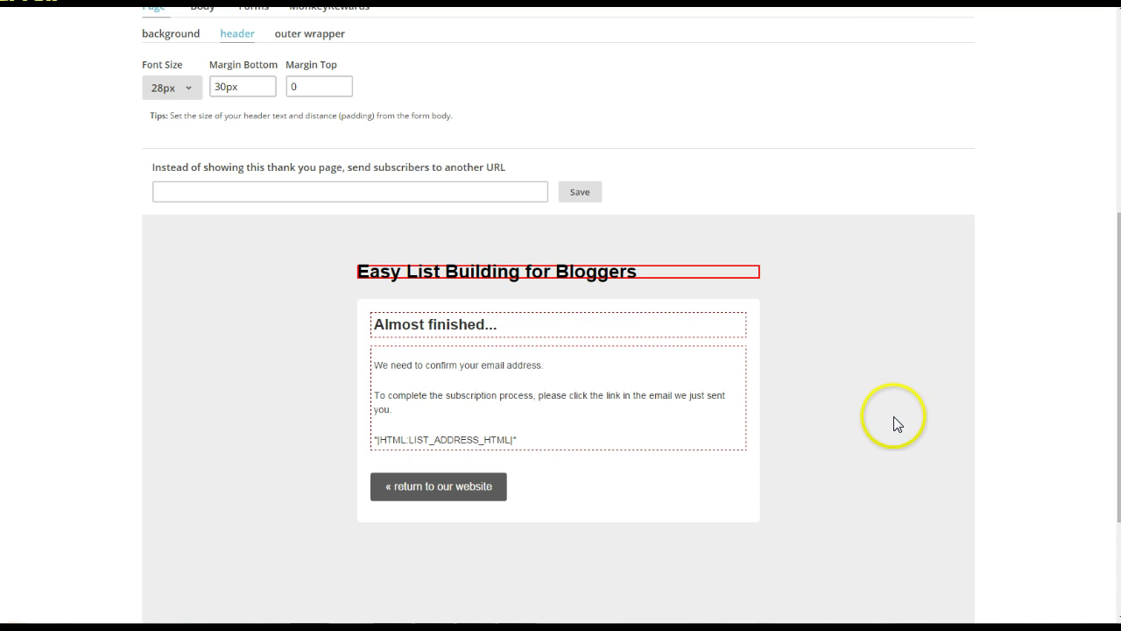
scroll(868, 417, "up", 3)
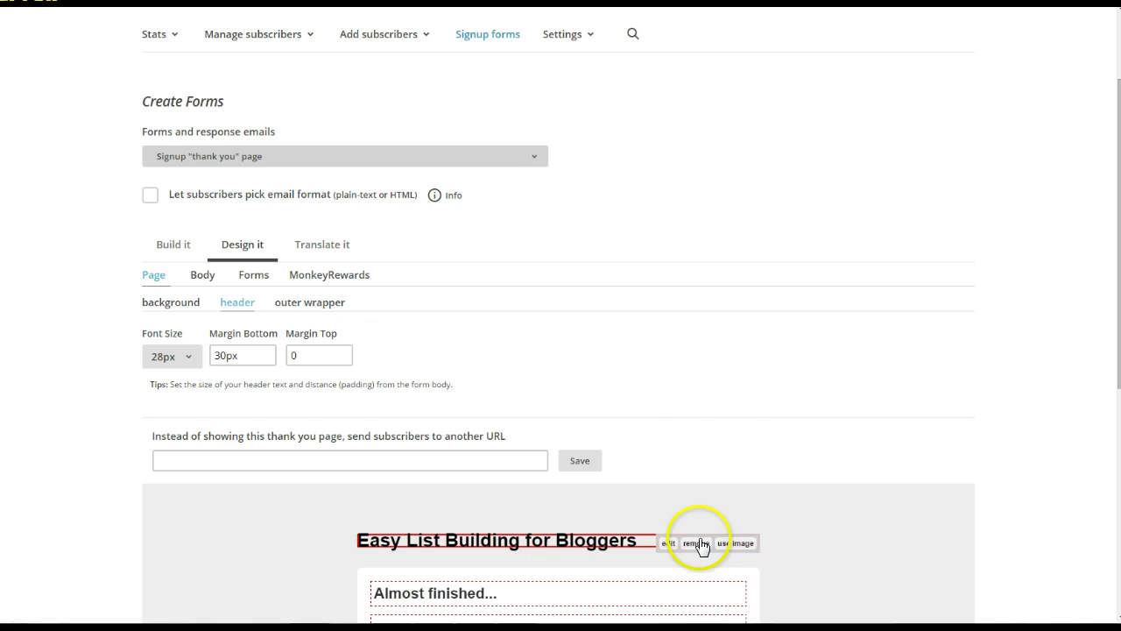
mouse_move(536, 544)
scroll(821, 552, "down", 3)
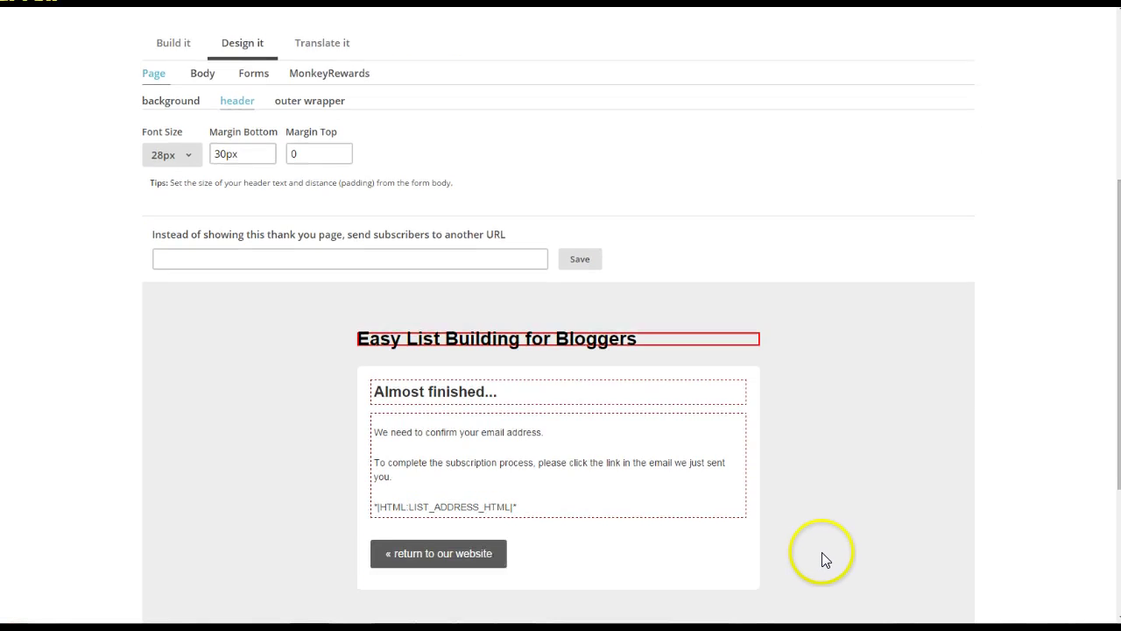
scroll(822, 552, "up", 2)
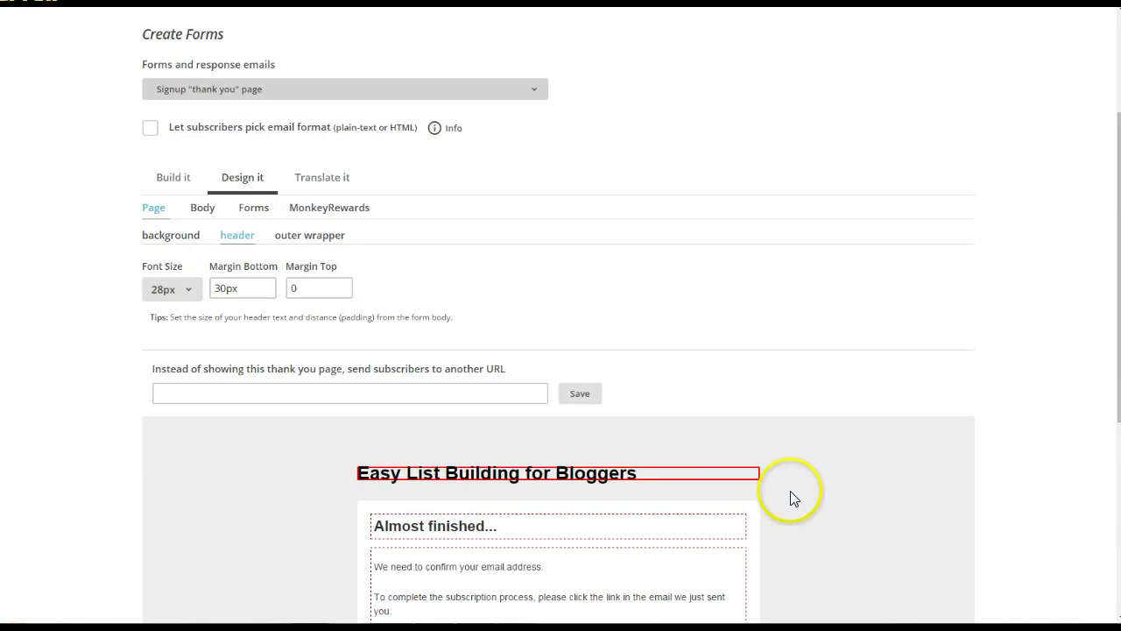
scroll(788, 487, "up", 3)
Step: Switch to the Confirmation "thank you" page and look over its content
left_click(533, 290)
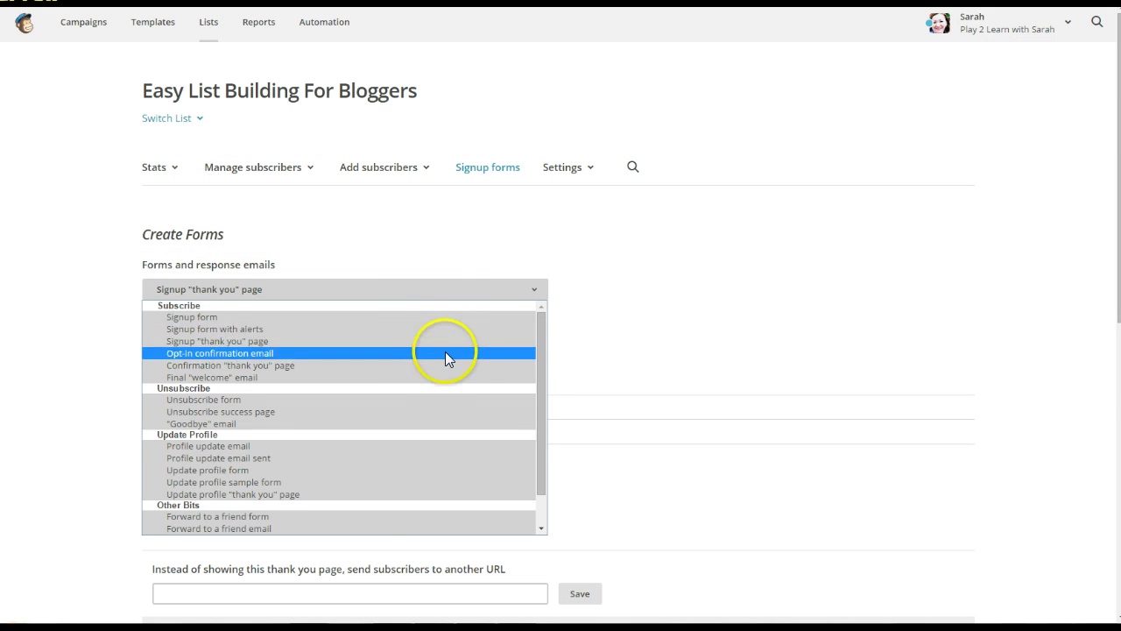
left_click(287, 365)
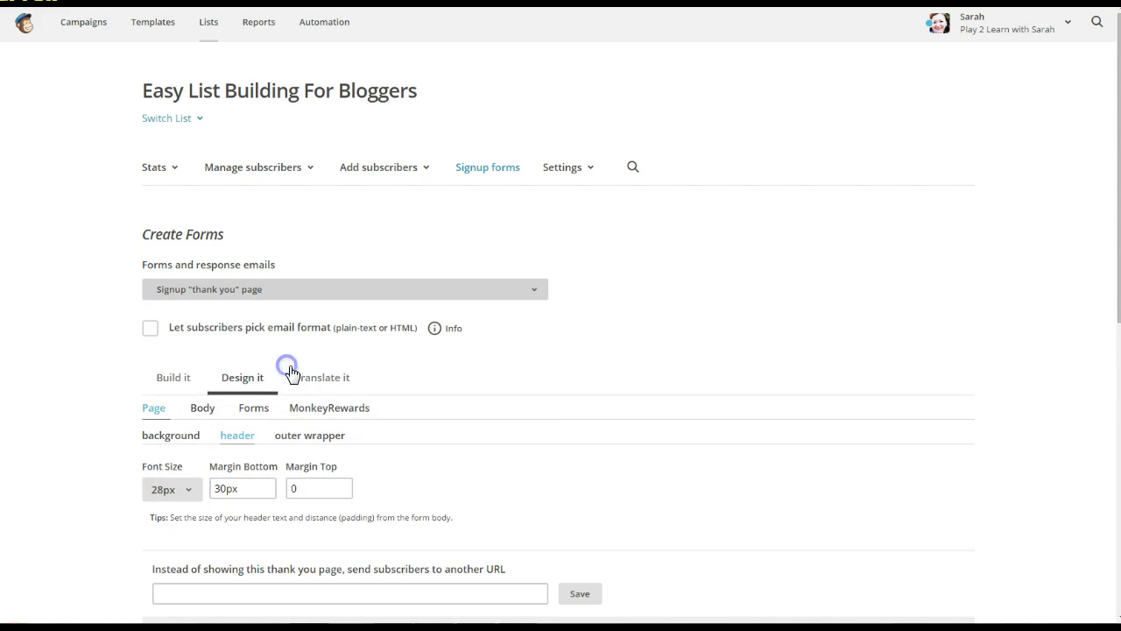
scroll(683, 380, "down", 5)
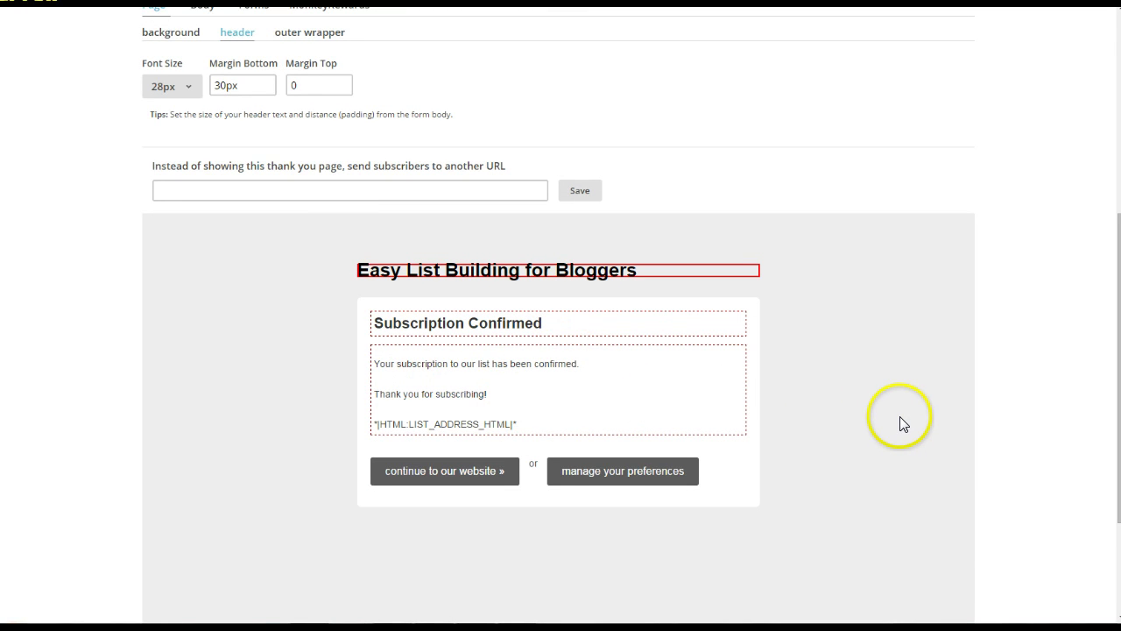
scroll(903, 424, "down", 2)
scroll(903, 424, "up", 3)
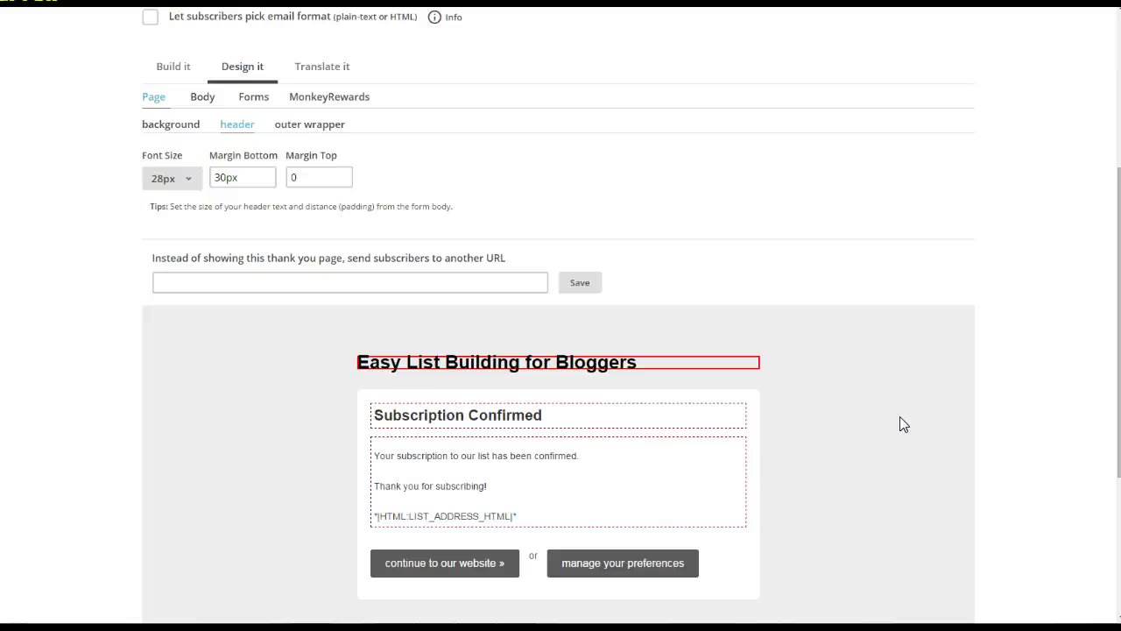
Step: Add the line "FREE Report" beneath the first sentence of the confirmation page's message
mouse_move(483, 489)
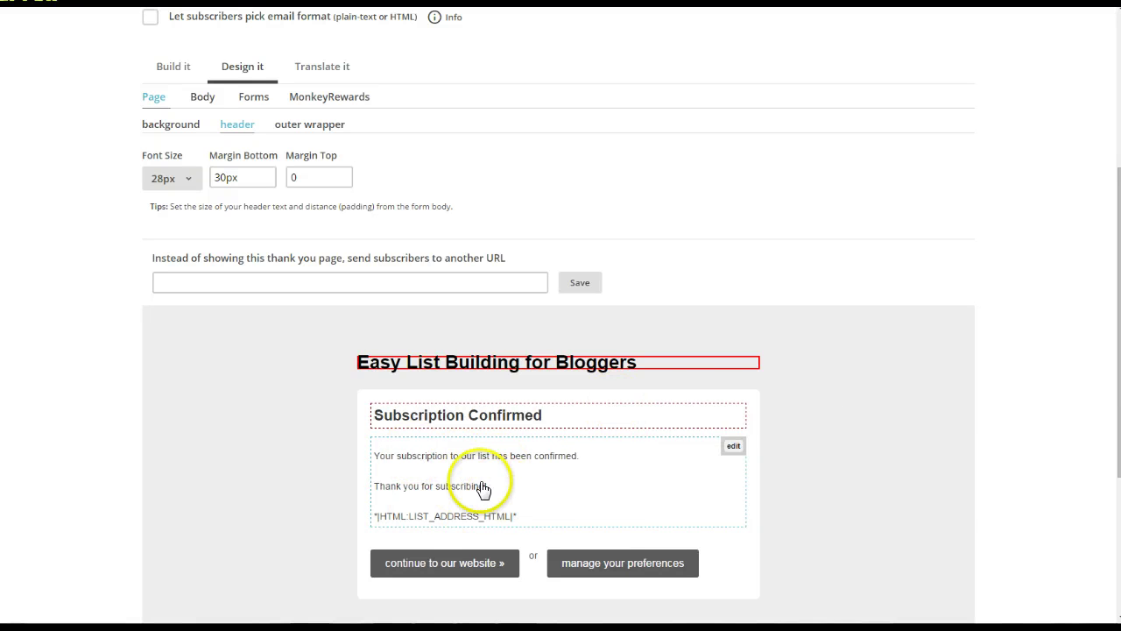
left_click(561, 496)
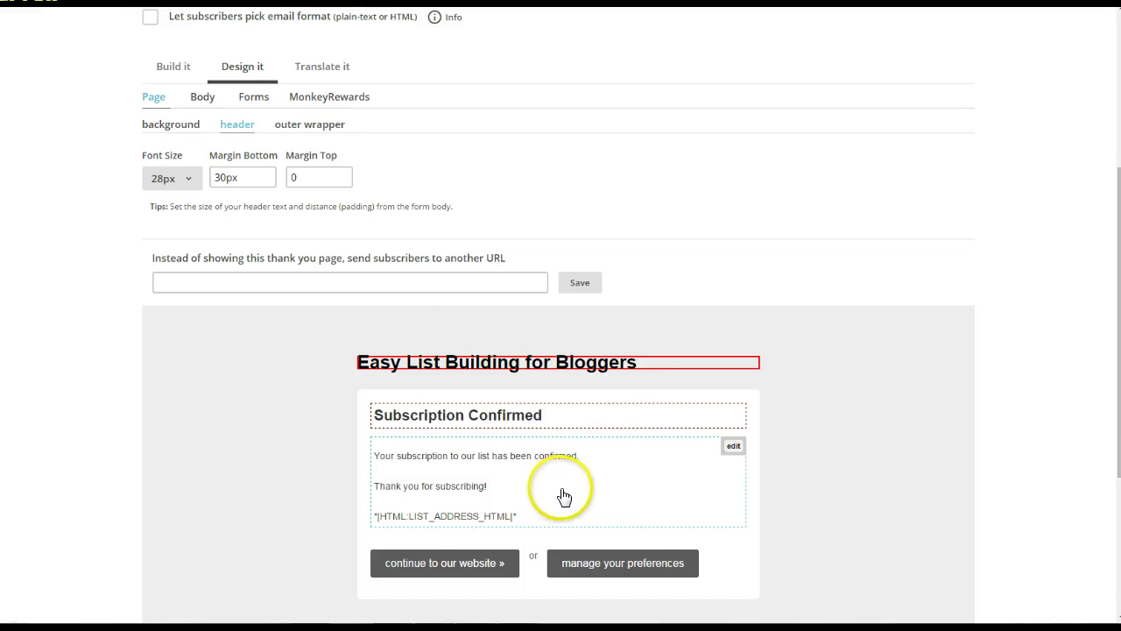
left_click(202, 96)
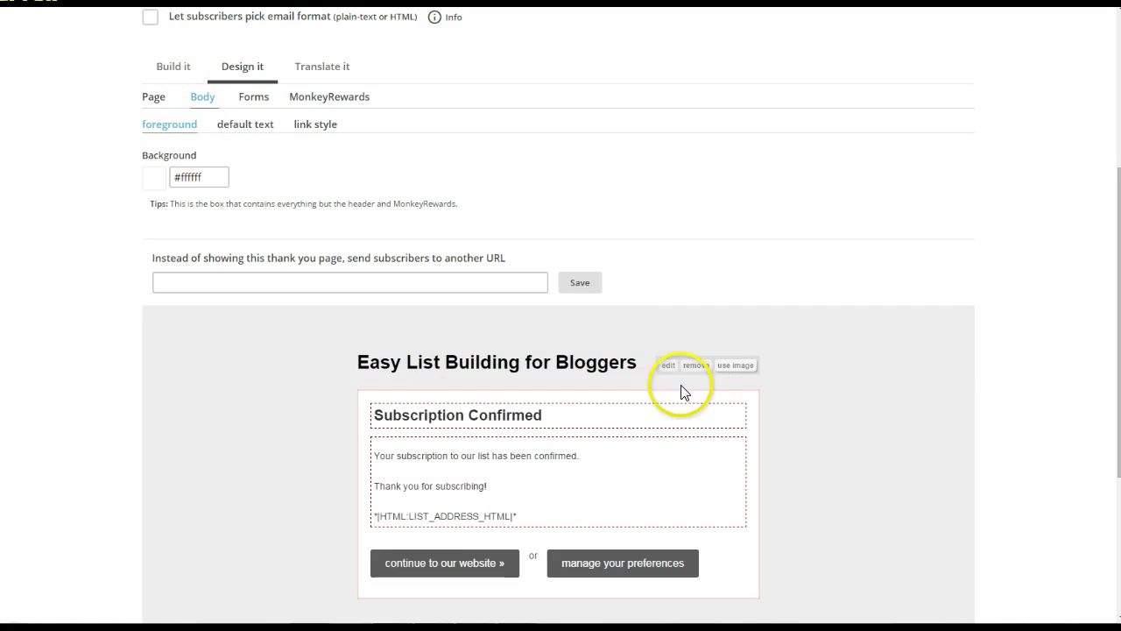
left_click(735, 446)
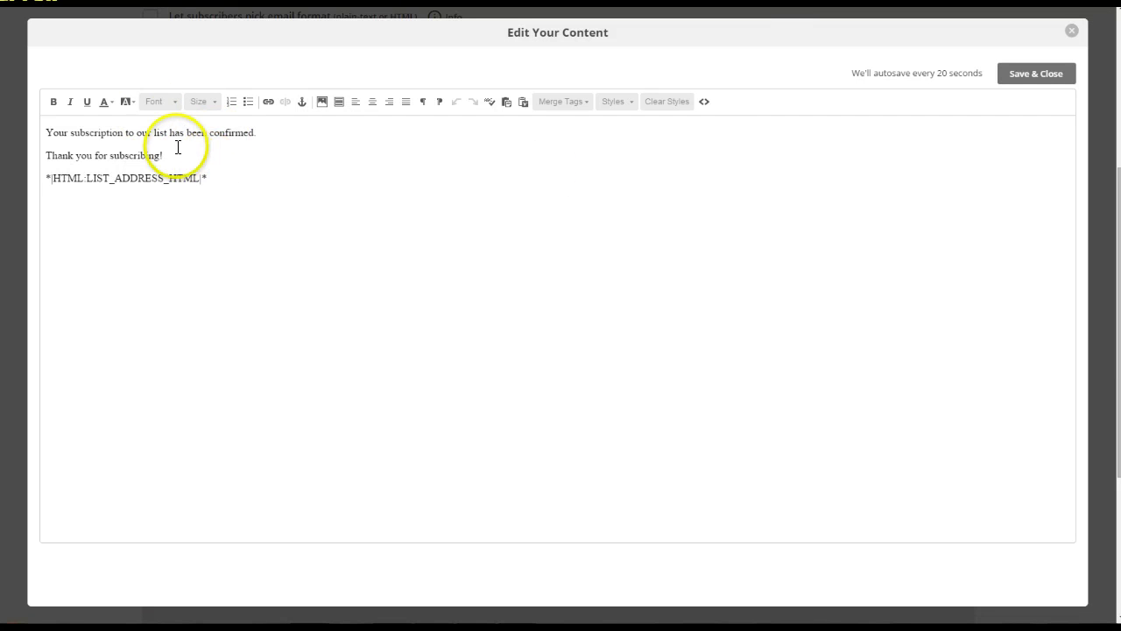
left_click(197, 150)
left_click(293, 135)
key("Return")
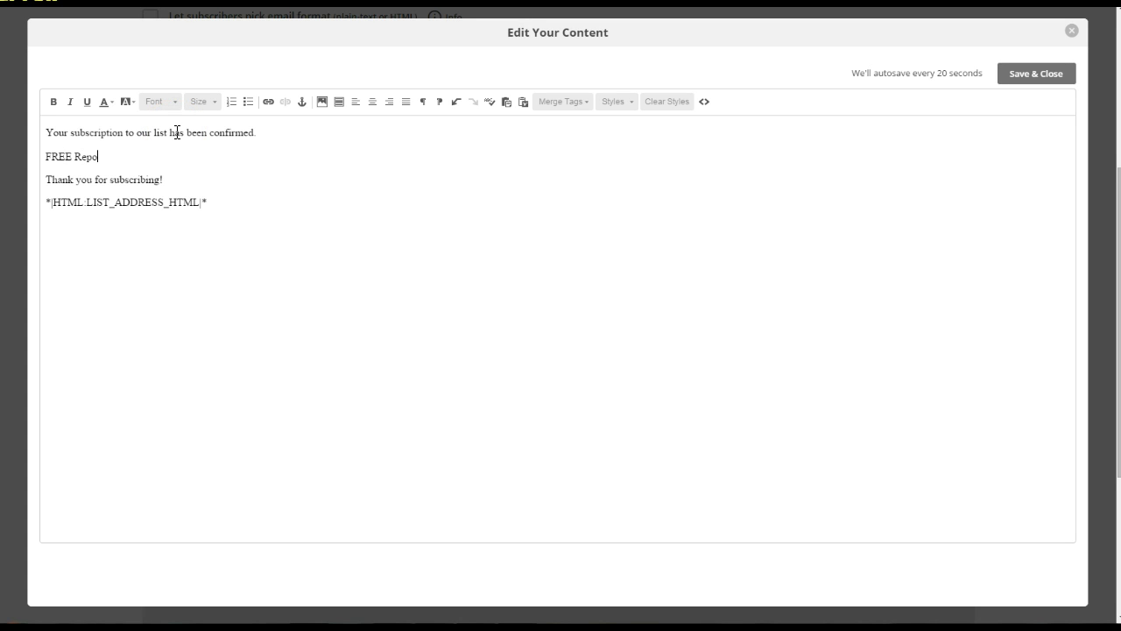
left_click(111, 157)
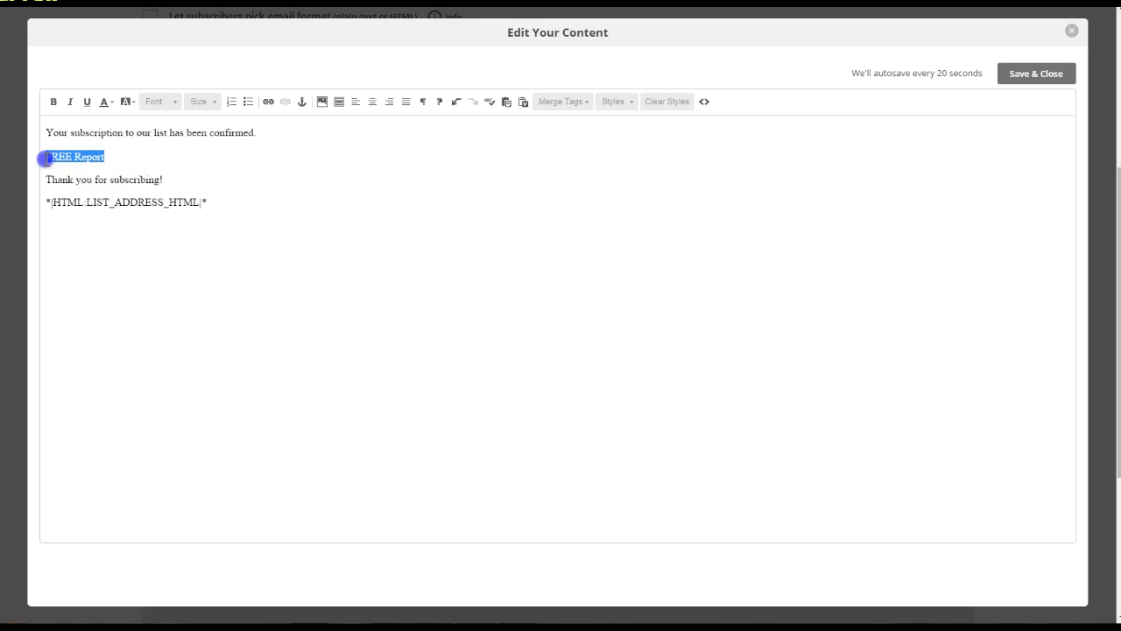
left_click(268, 101)
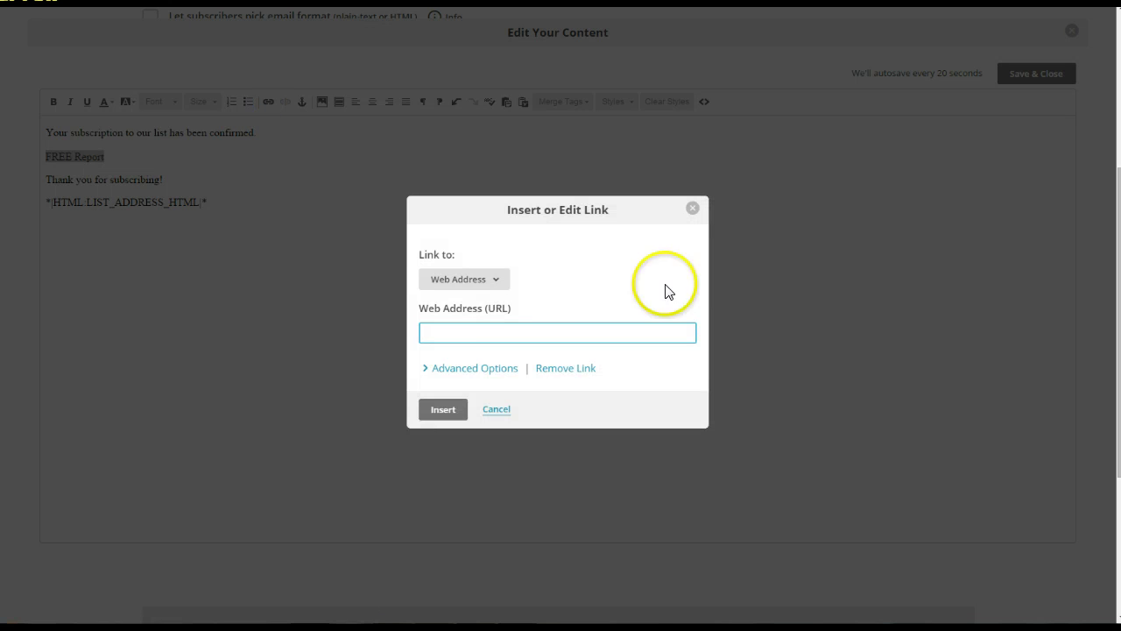
left_click(602, 329)
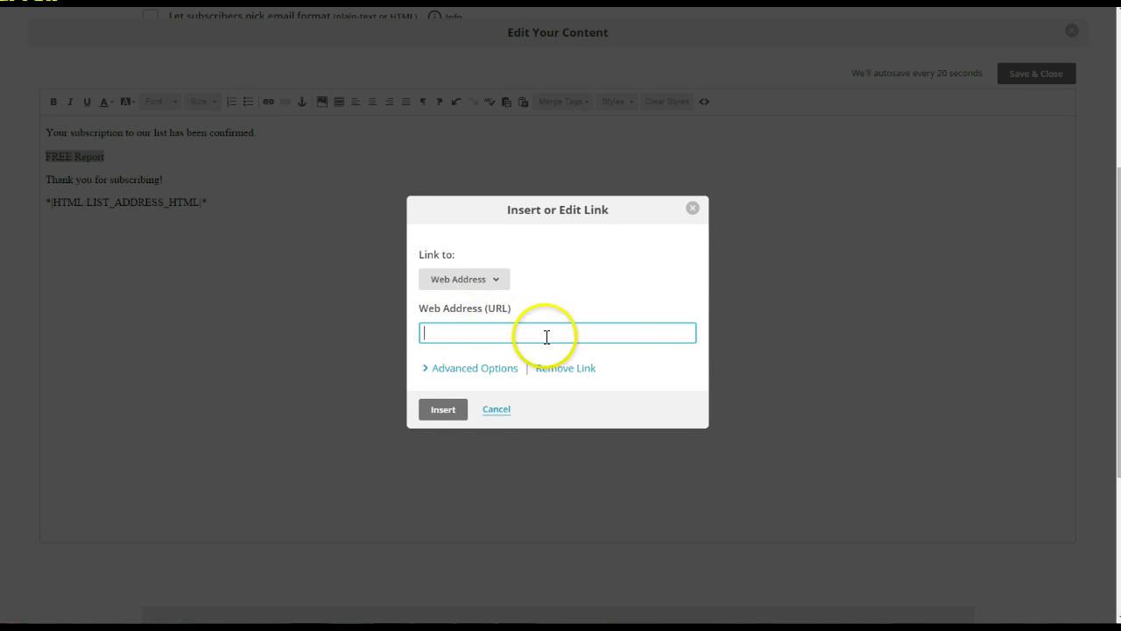
left_click(497, 410)
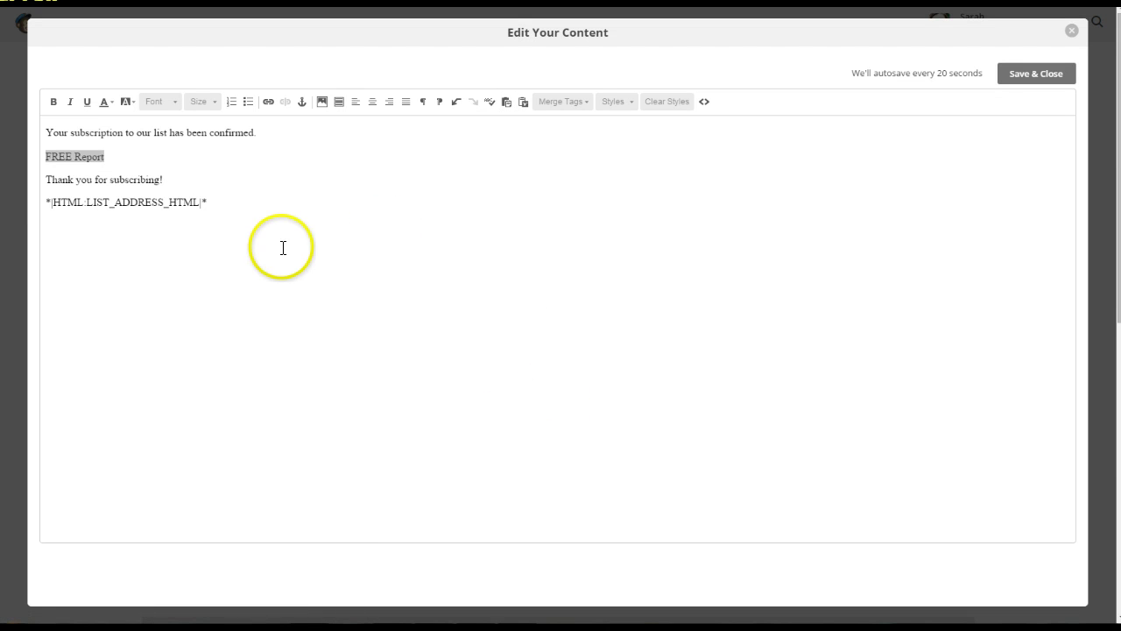
Step: Save the edited confirmation page message and close the content editor
left_click(1036, 79)
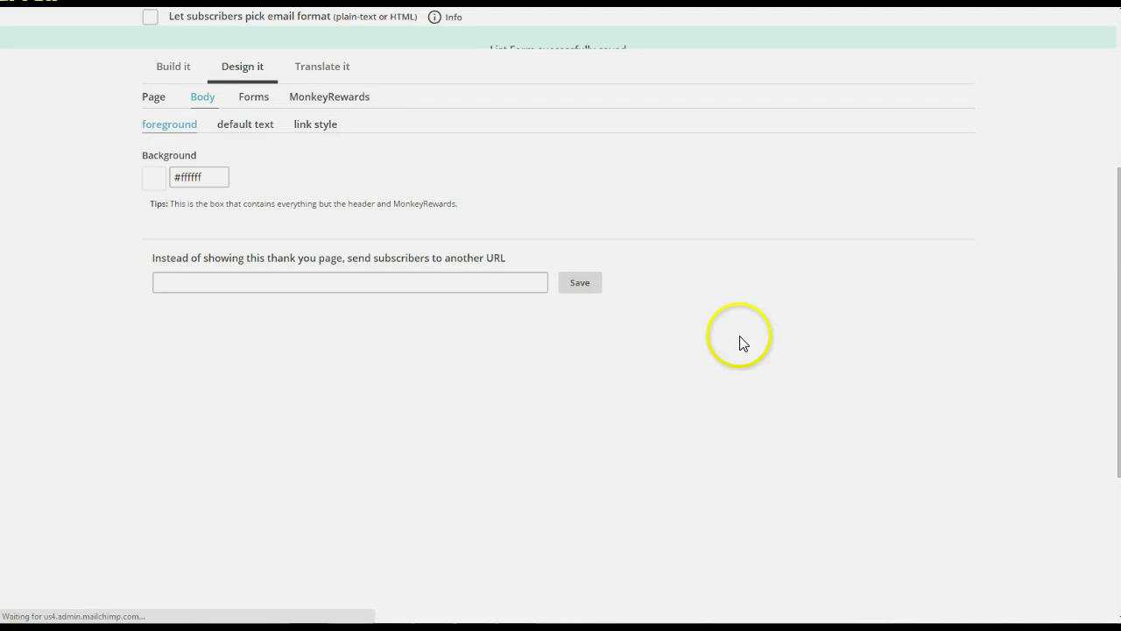
scroll(833, 355, "down", 3)
scroll(833, 356, "up", 5)
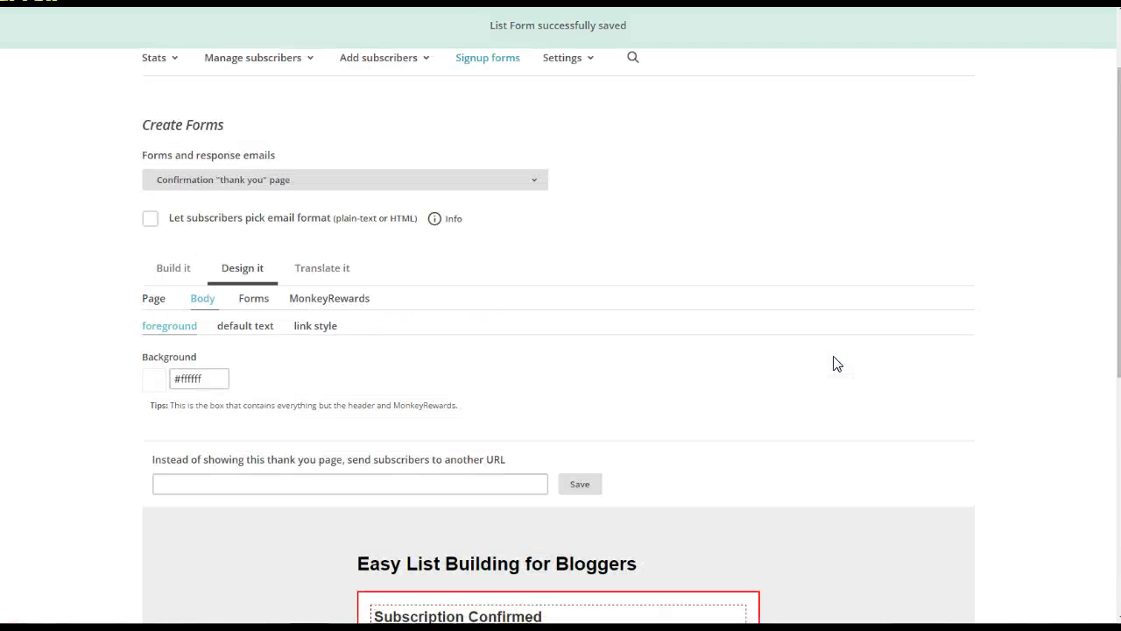
scroll(837, 363, "up", 2)
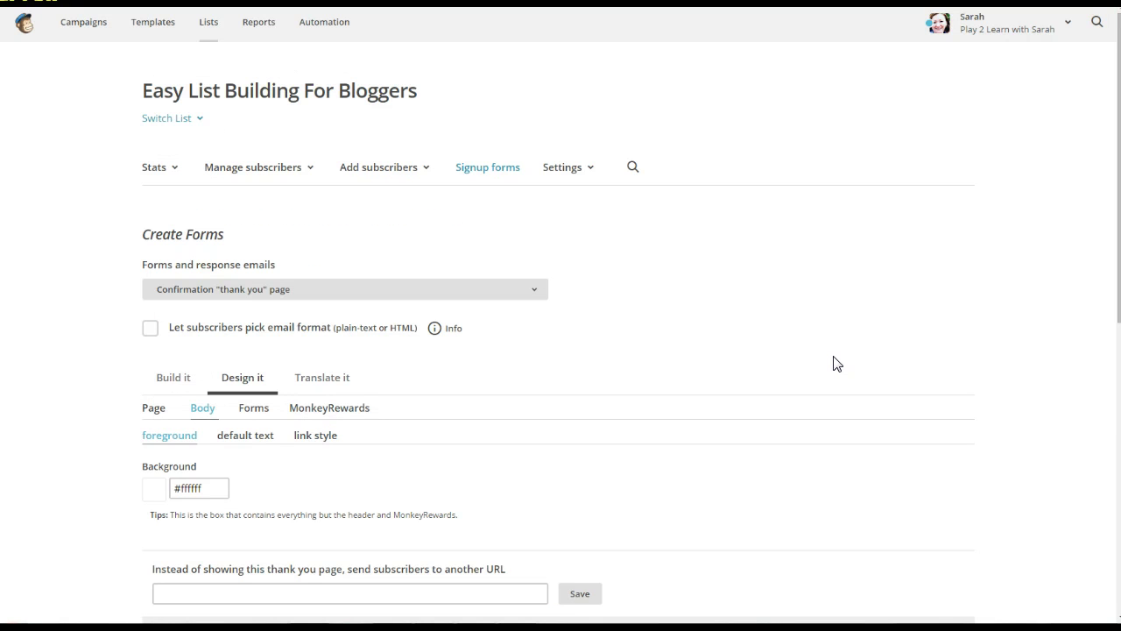
Step: Look through the available forms and response emails, keeping the Confirmation "thank you" page selected
left_click(534, 289)
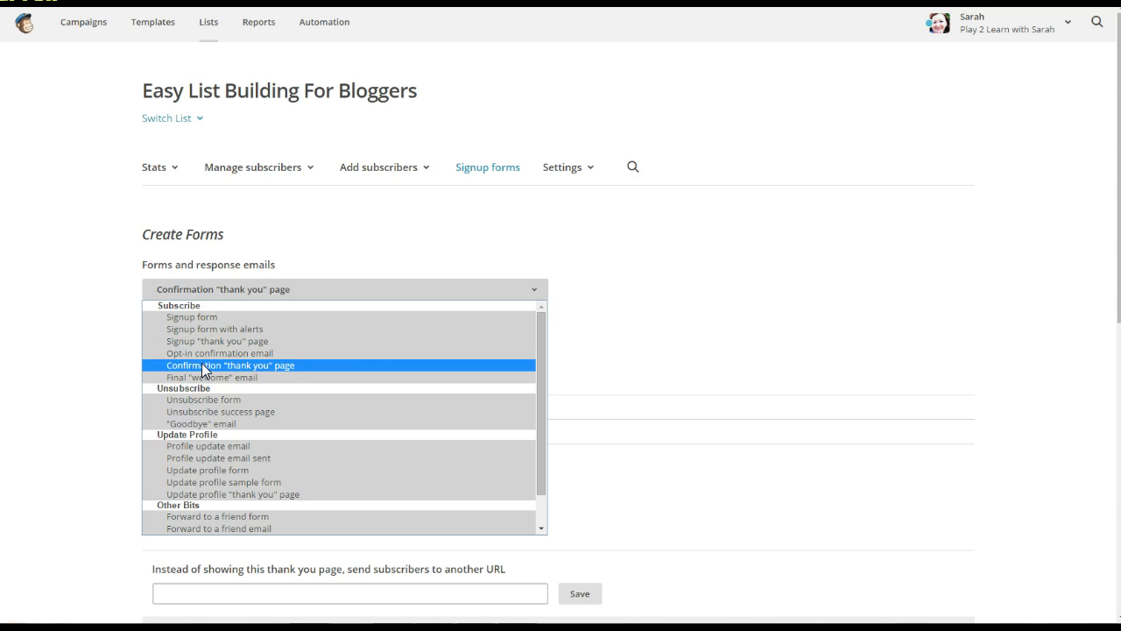
scroll(686, 343, "down", 1)
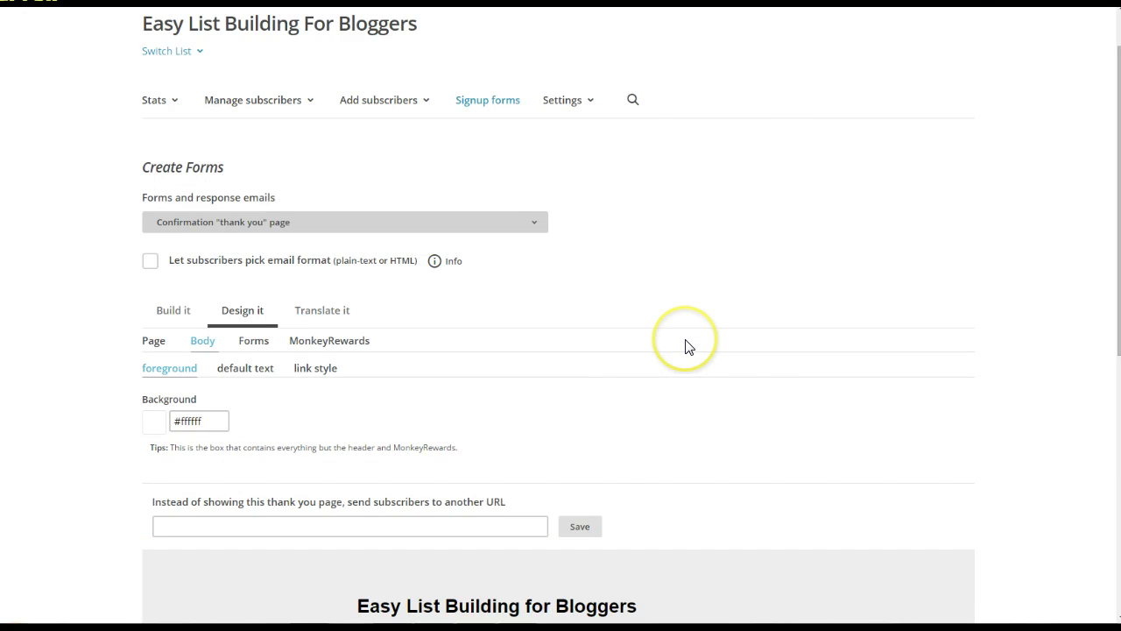
scroll(686, 346, "up", 1)
left_click(535, 289)
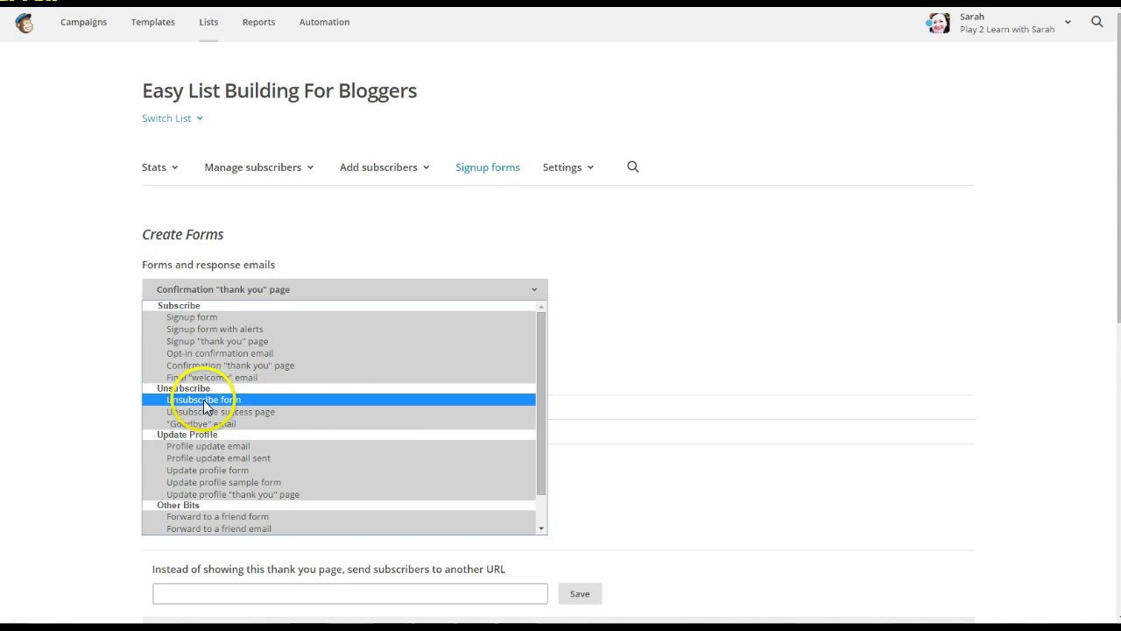
left_click(665, 341)
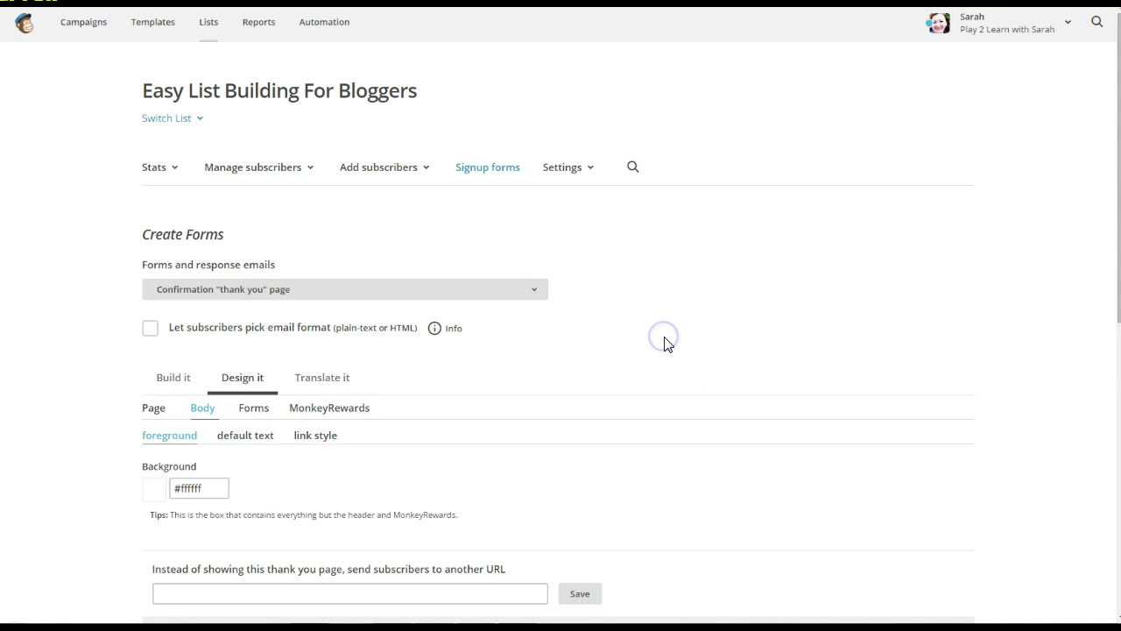
Step: Check the edited message in the Confirmation "thank you" page preview and review the redirect URL option above it
scroll(665, 343, "down", 2)
scroll(668, 345, "down", 5)
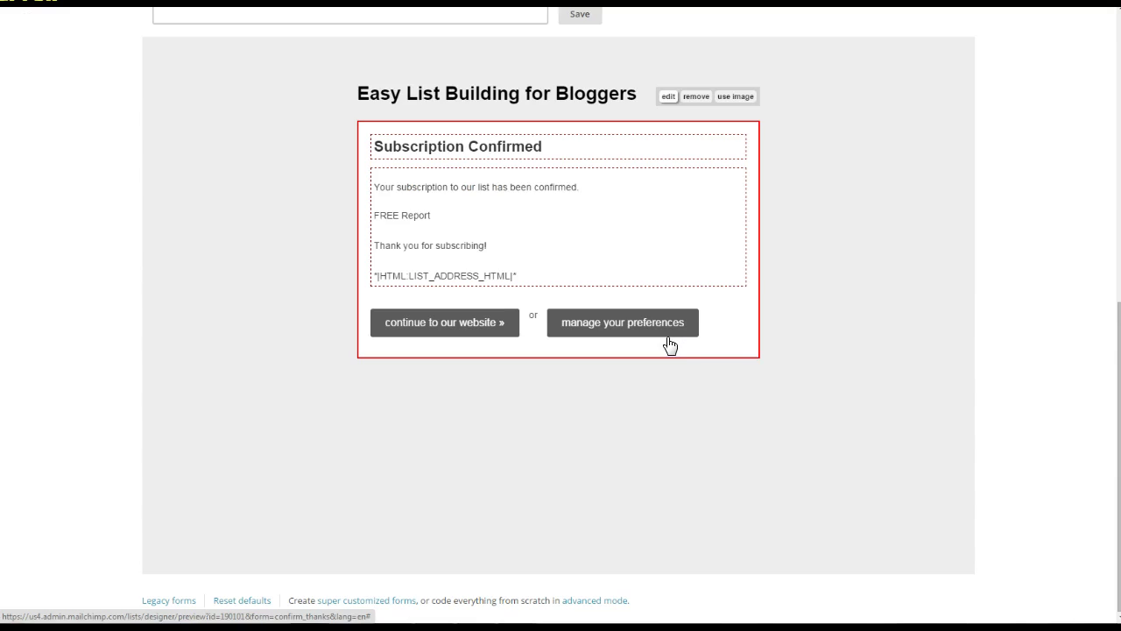
left_click(814, 350)
scroll(814, 351, "up", 4)
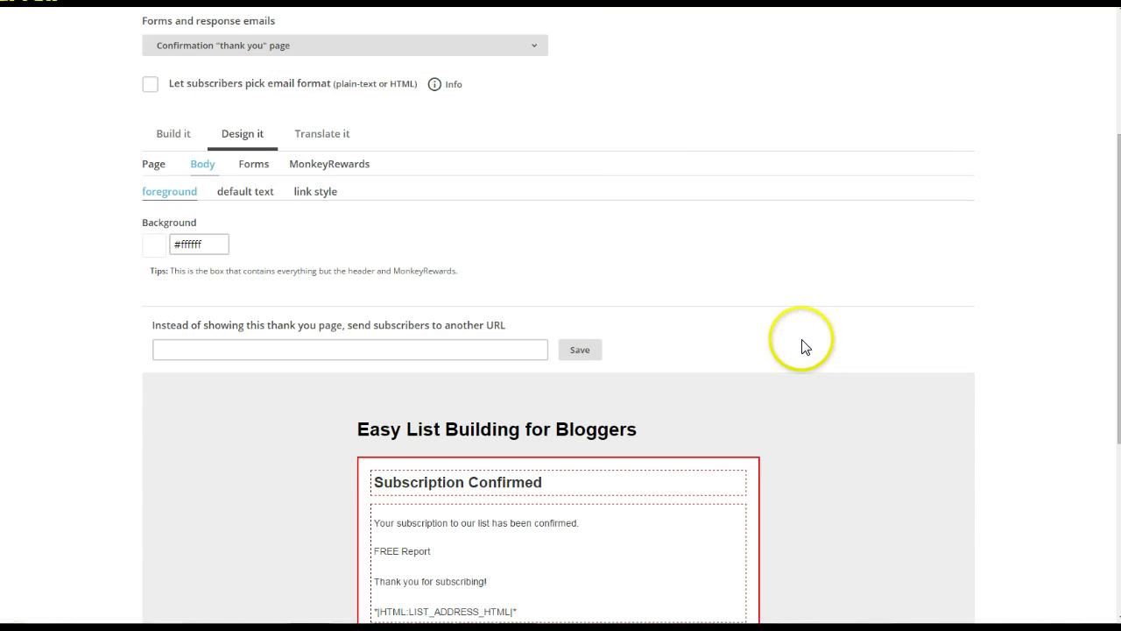